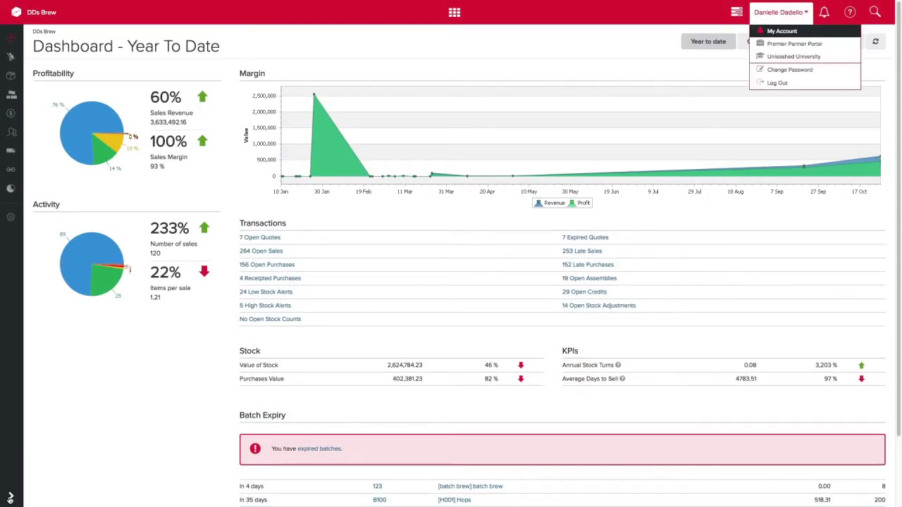
Switch to the Sandbox-DDs Brew account and download the Stock On Hand import template
{"action": "left_click", "coordinate": [782, 31]}
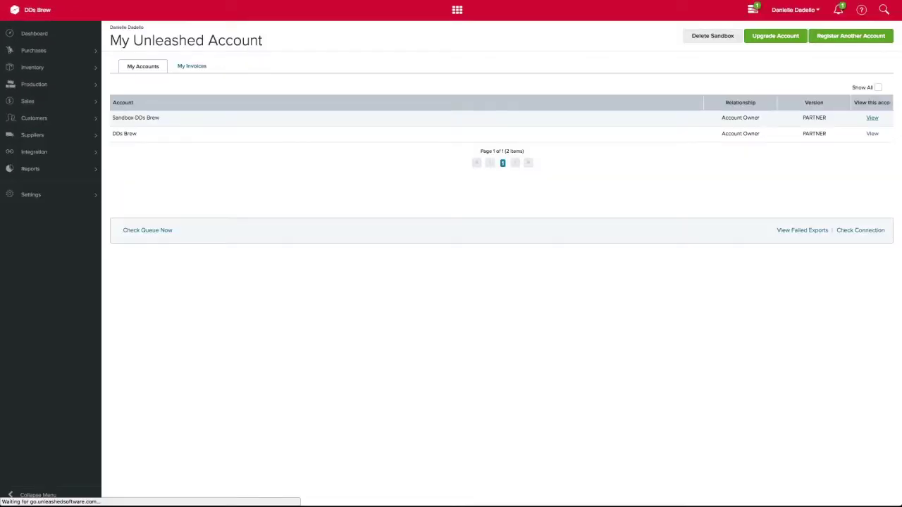
{"action": "left_click", "coordinate": [282, 248]}
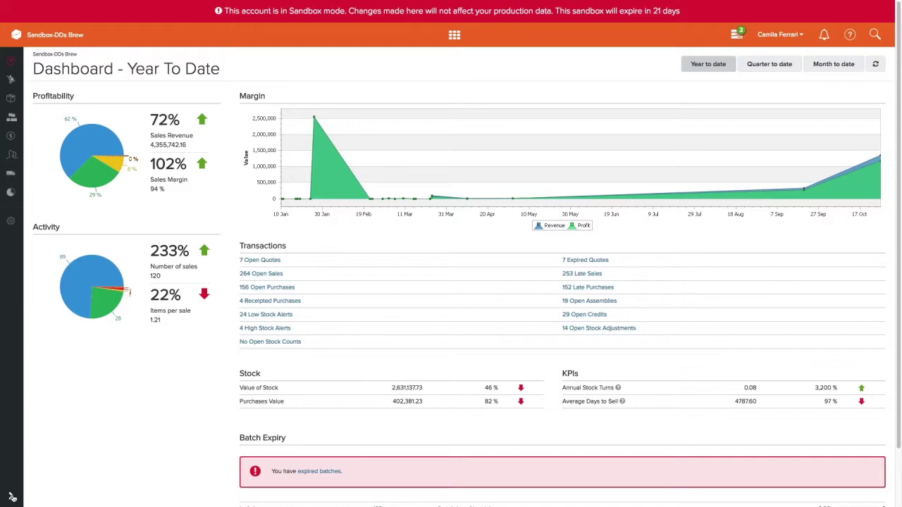
{"action": "left_click", "coordinate": [12, 498]}
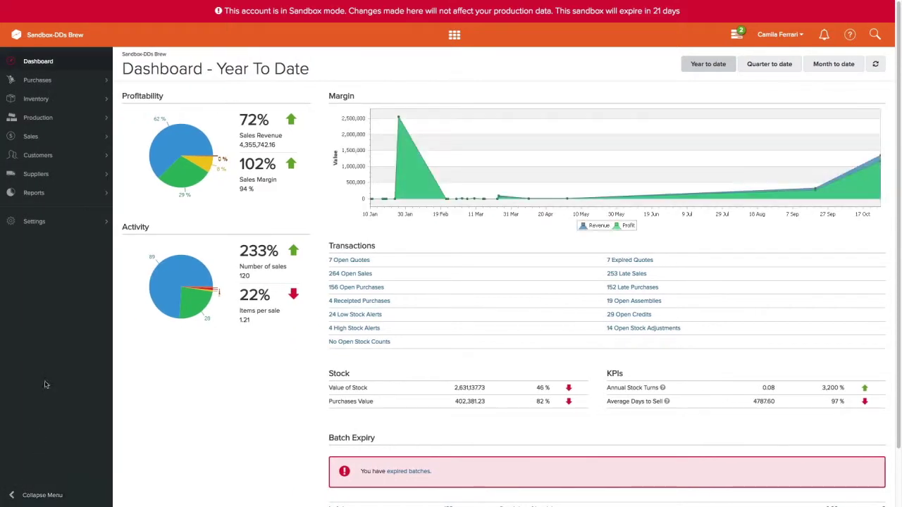
{"action": "left_click", "coordinate": [70, 102]}
{"action": "left_click", "coordinate": [59, 134]}
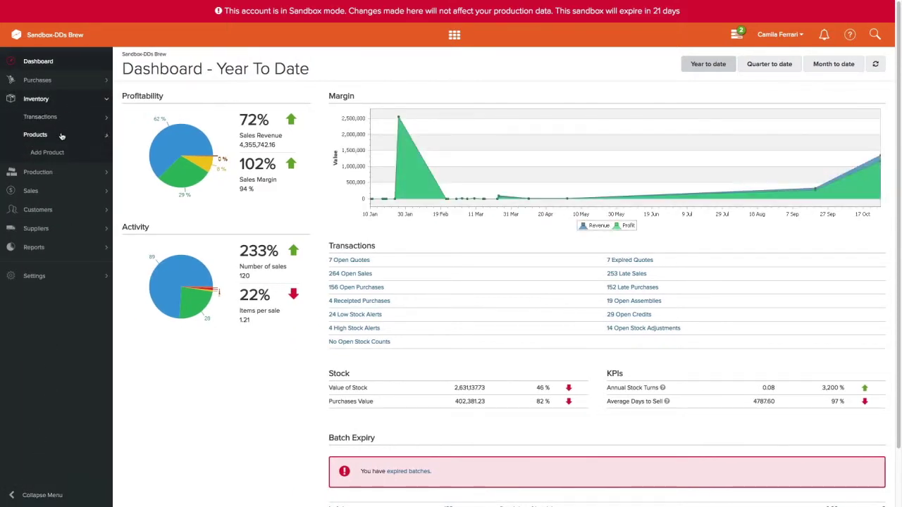
{"action": "left_click", "coordinate": [49, 189]}
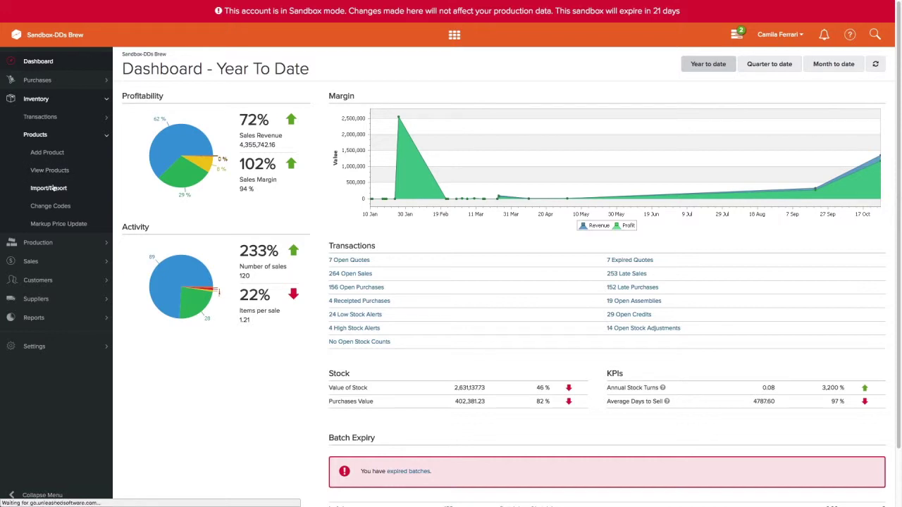
{"action": "left_click", "coordinate": [201, 99]}
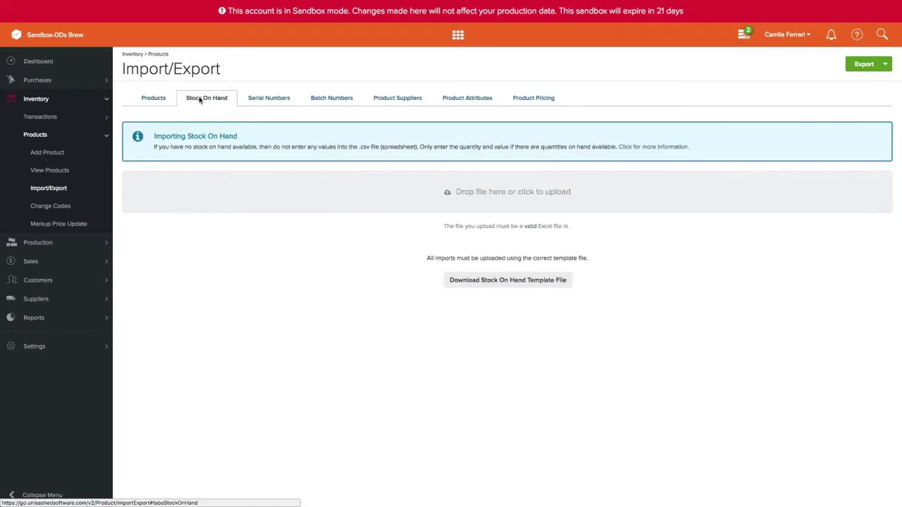
{"action": "left_click", "coordinate": [492, 283]}
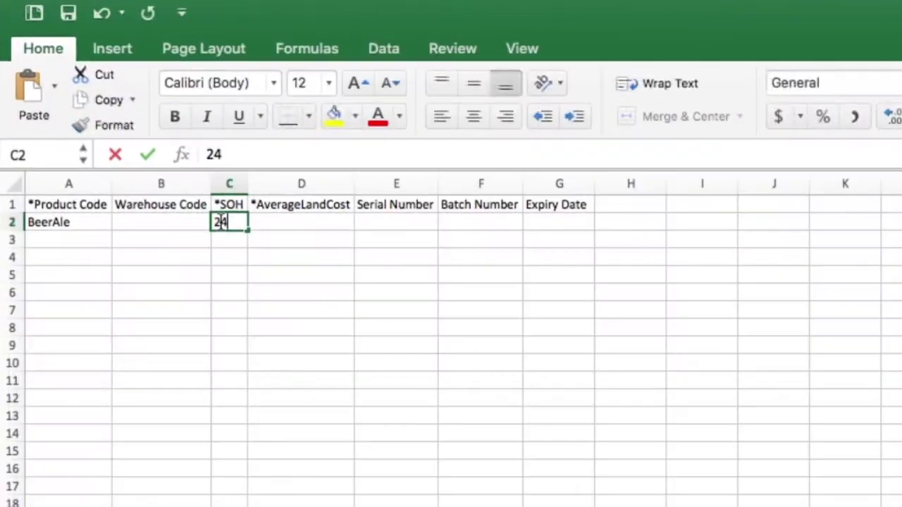
Enter 4.50 as BeerAle's average landed cost in the template
{"action": "left_click", "coordinate": [286, 220]}
{"action": "type", "text": "4.50"}
{"action": "key", "text": "Return"}
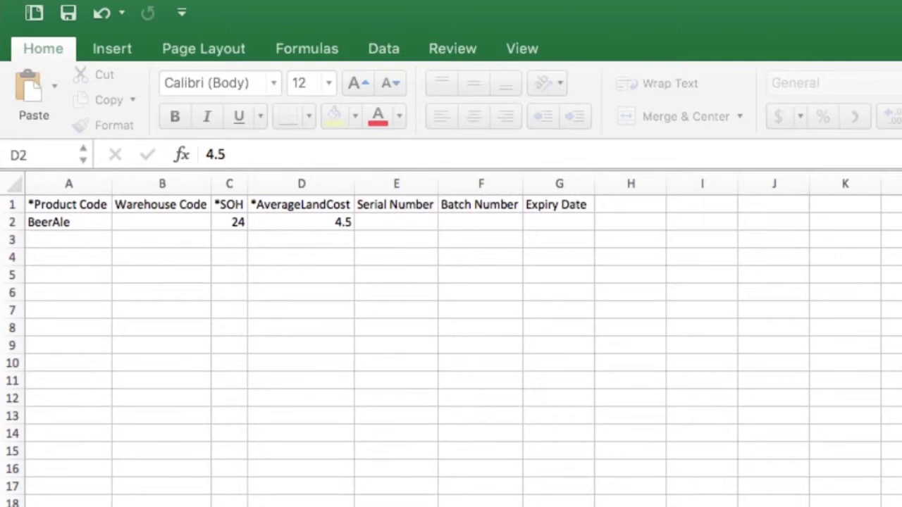
Add a BeerBitter row with quantity 24 and cost 7.50
{"action": "left_click", "coordinate": [43, 240]}
{"action": "type", "text": "BeerBitter"}
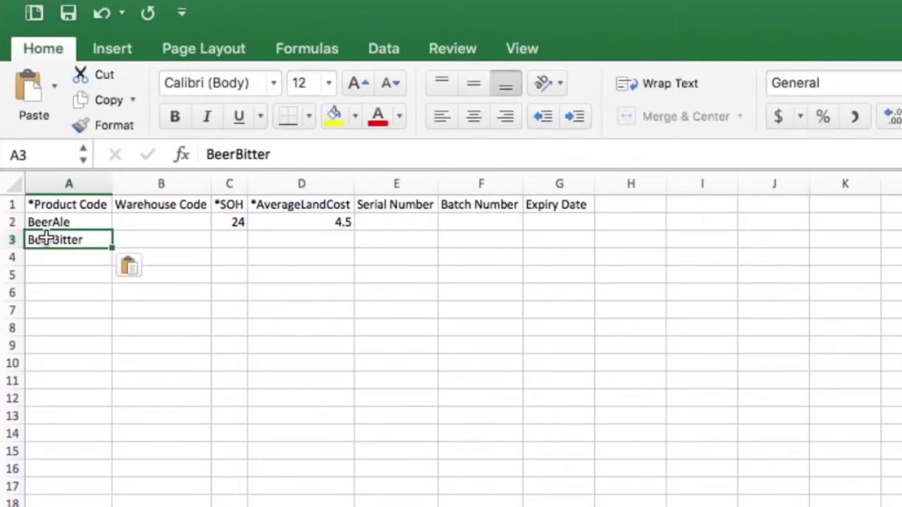
{"action": "left_click", "coordinate": [227, 241]}
{"action": "type", "text": "24"}
{"action": "left_click", "coordinate": [302, 242]}
{"action": "type", "text": "7.50"}
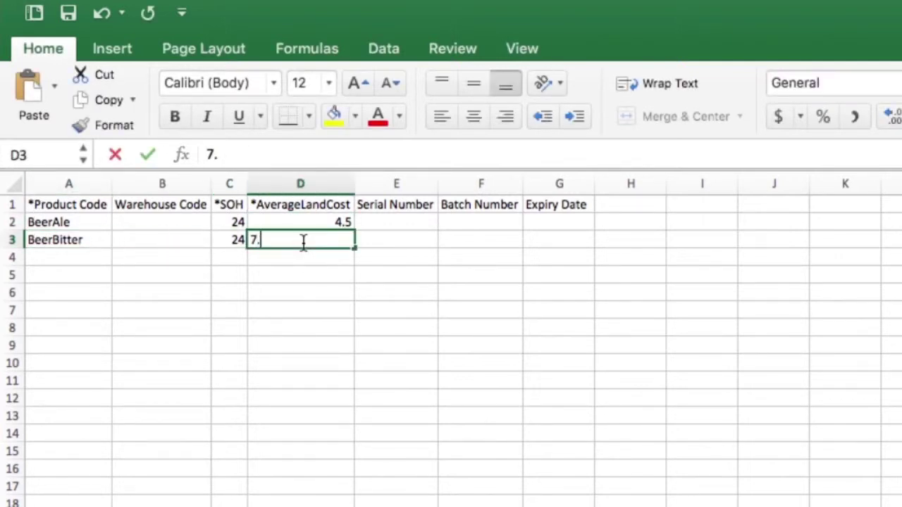
{"action": "left_click", "coordinate": [69, 259]}
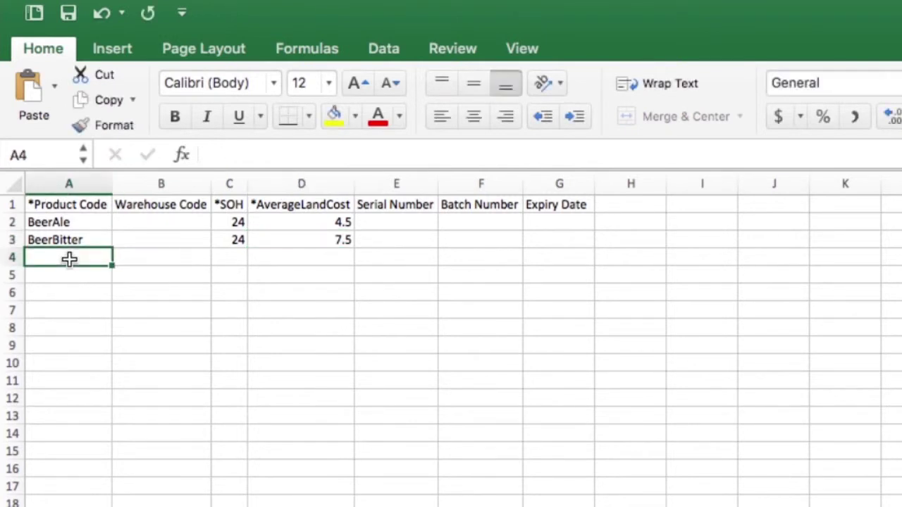
Add a BeerIPA row with quantity 35 and cost 9.50
{"action": "type", "text": "BeerIPA"}
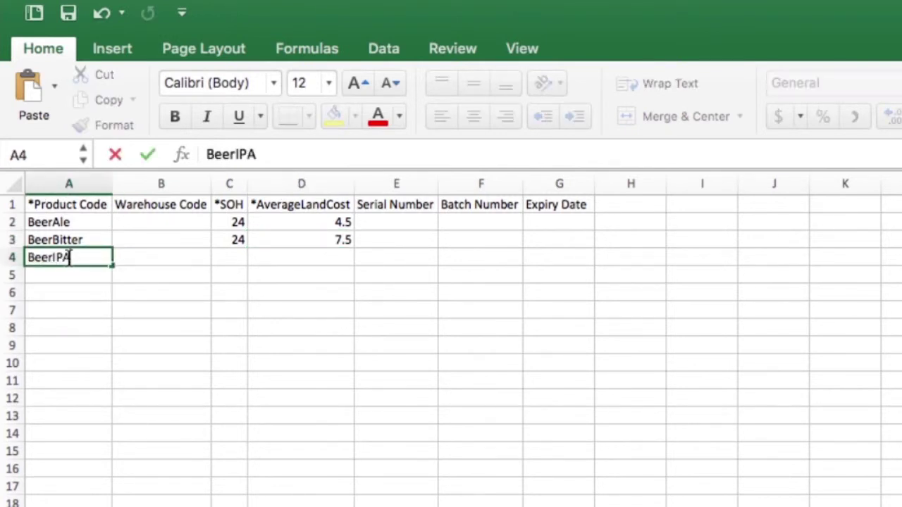
{"action": "left_click", "coordinate": [237, 257]}
{"action": "type", "text": "35"}
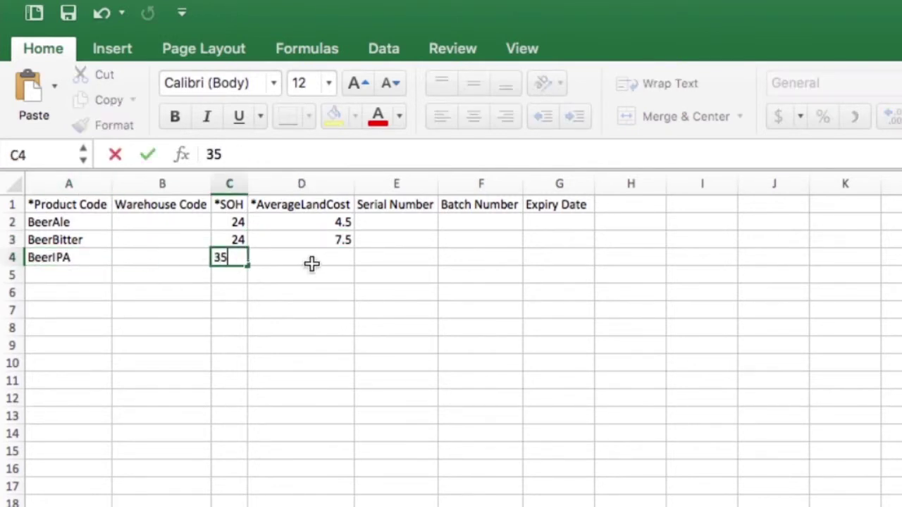
{"action": "left_click", "coordinate": [325, 255]}
{"action": "type", "text": "9.50"}
{"action": "key", "text": "Tab"}
{"action": "key", "text": "Tab"}
{"action": "key", "text": "Tab"}
Add a BeerLager row with quantity 26 and cost 10.5
{"action": "left_click", "coordinate": [84, 277]}
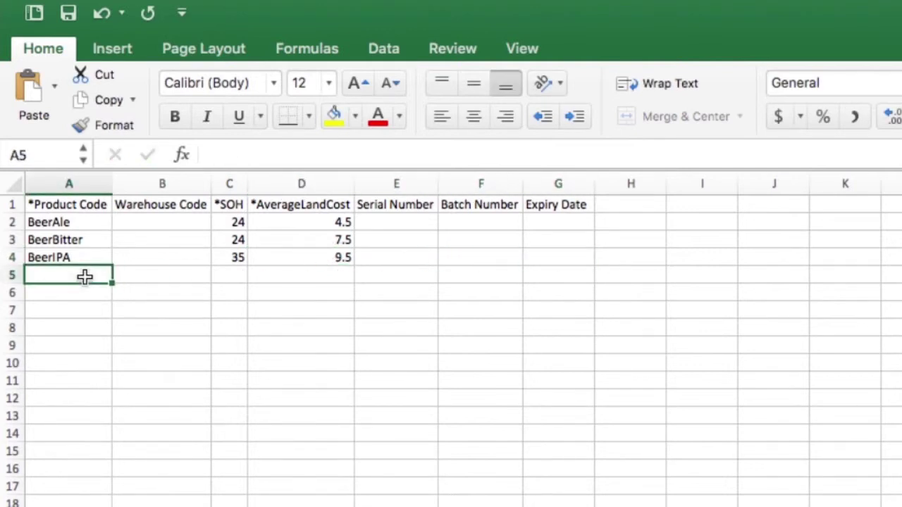
{"action": "type", "text": "Beel"}
{"action": "key", "text": "BackSpace"}
{"action": "type", "text": "r"}
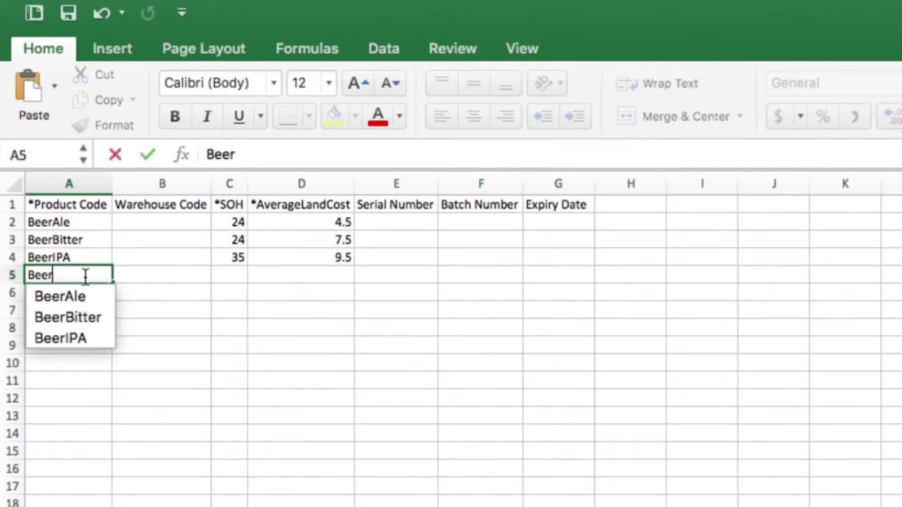
{"action": "type", "text": "Lager"}
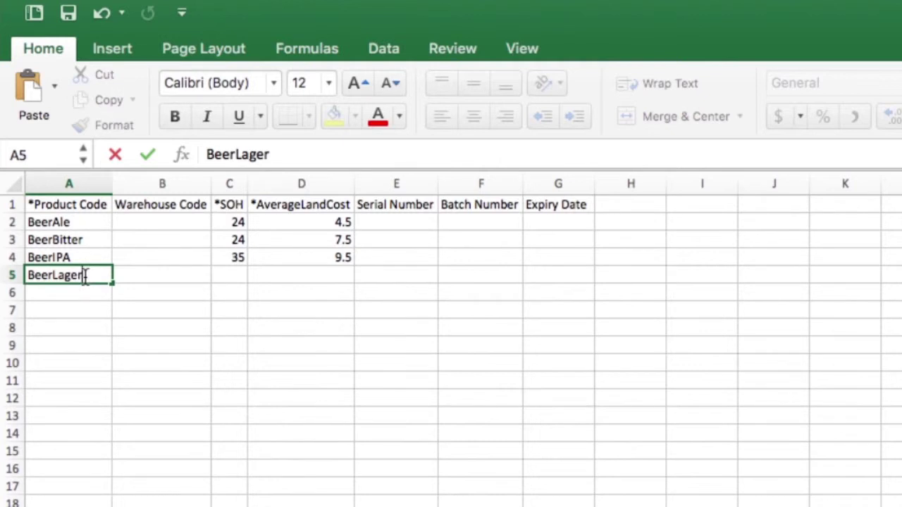
{"action": "key", "text": "Tab"}
{"action": "key", "text": "Tab"}
{"action": "type", "text": "26"}
{"action": "key", "text": "Tab"}
{"action": "type", "text": "10"}
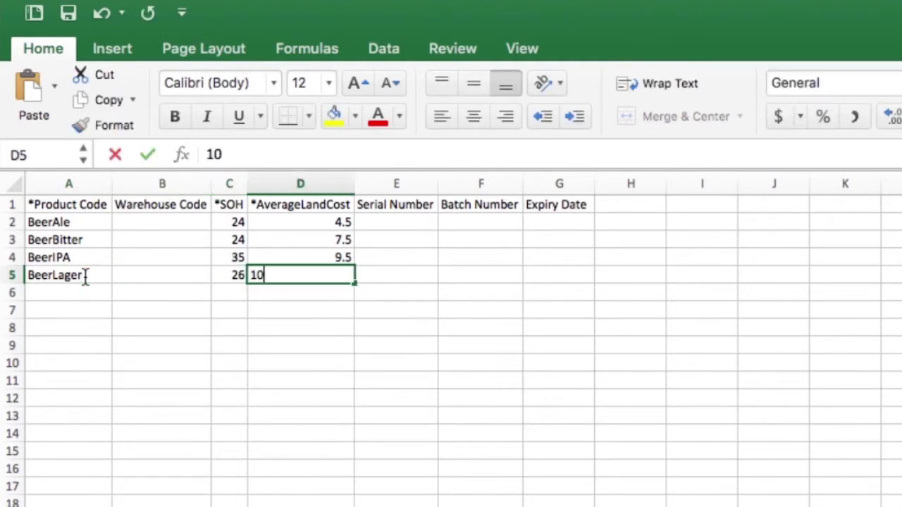
{"action": "type", "text": ".5"}
{"action": "key", "text": "Tab"}
{"action": "key", "text": "Tab"}
{"action": "key", "text": "Tab"}
Add a BeerStout row with quantity 105 and cost 52
{"action": "left_click", "coordinate": [58, 292]}
{"action": "type", "text": "Bee"}
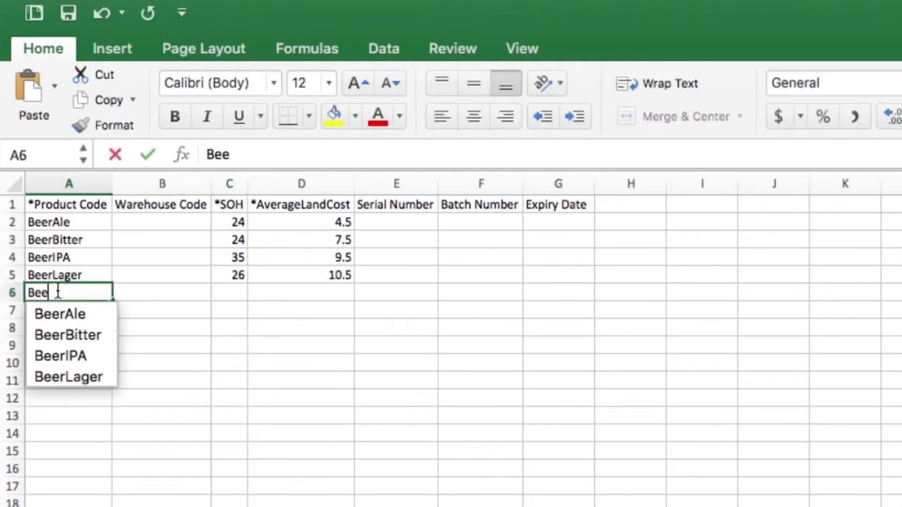
{"action": "type", "text": "rStout"}
{"action": "key", "text": "Tab"}
{"action": "key", "text": "Tab"}
{"action": "type", "text": "105"}
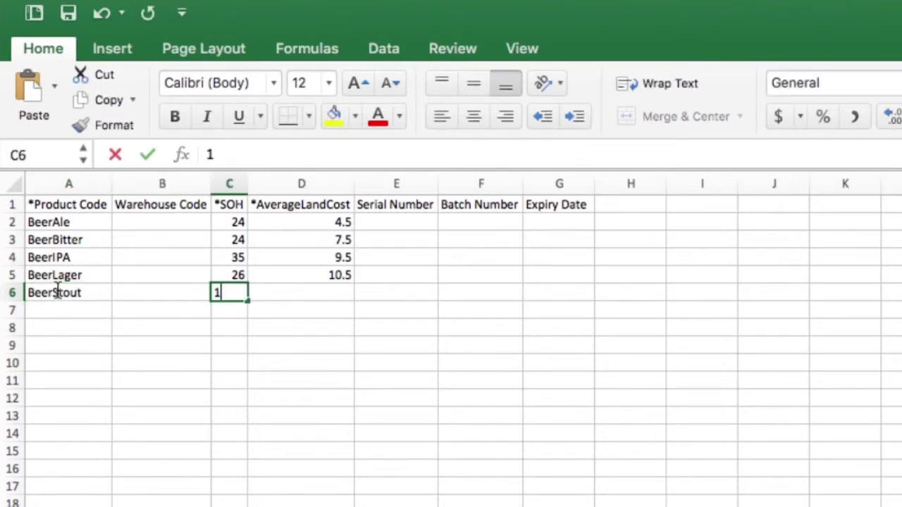
{"action": "key", "text": "Tab"}
{"action": "type", "text": "52"}
{"action": "key", "text": "Tab"}
{"action": "key", "text": "Tab"}
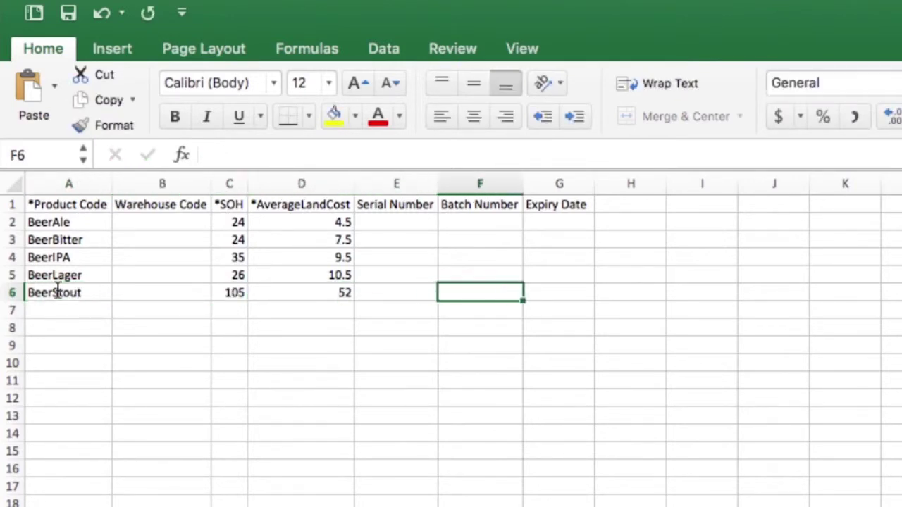
{"action": "key", "text": "Tab"}
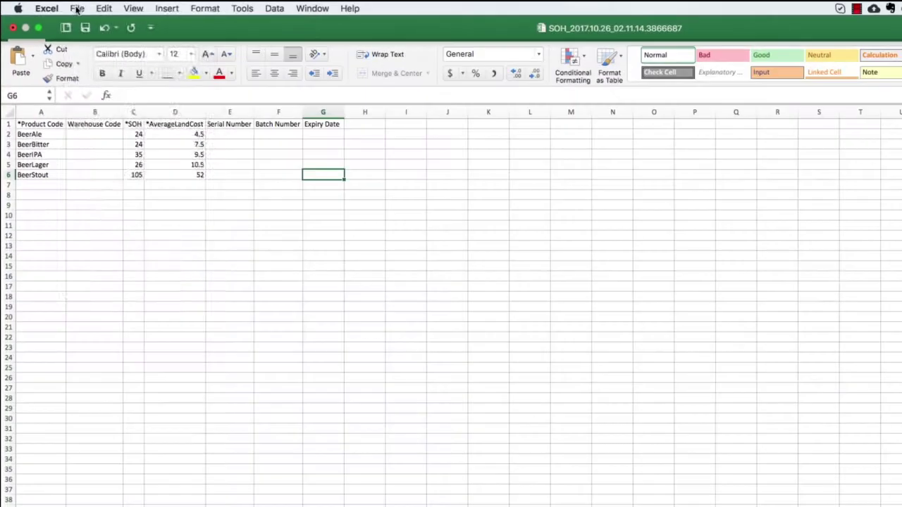
{"action": "left_click", "coordinate": [77, 9]}
Save the sheet as a Comma Separated Values (.csv) file and drop it into Unleashed's Stock On Hand import
{"action": "left_click", "coordinate": [95, 103]}
{"action": "left_click", "coordinate": [655, 406]}
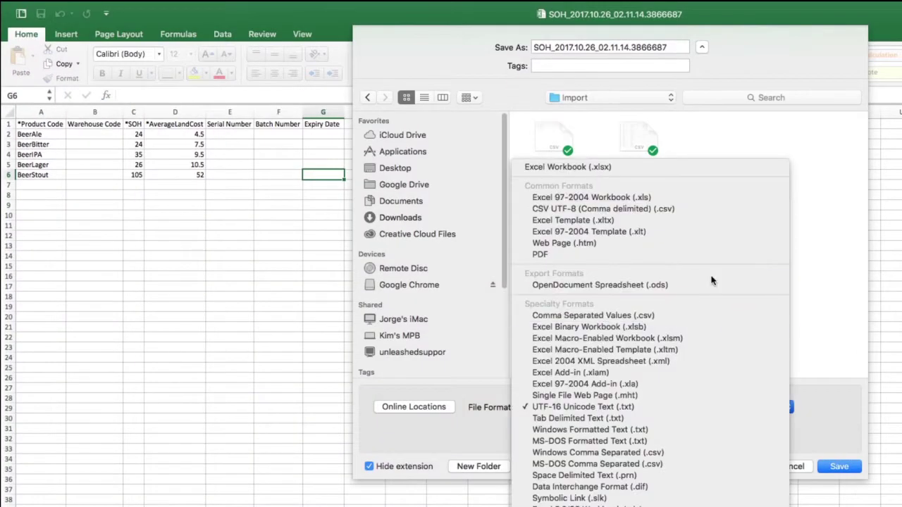
{"action": "left_click", "coordinate": [713, 315]}
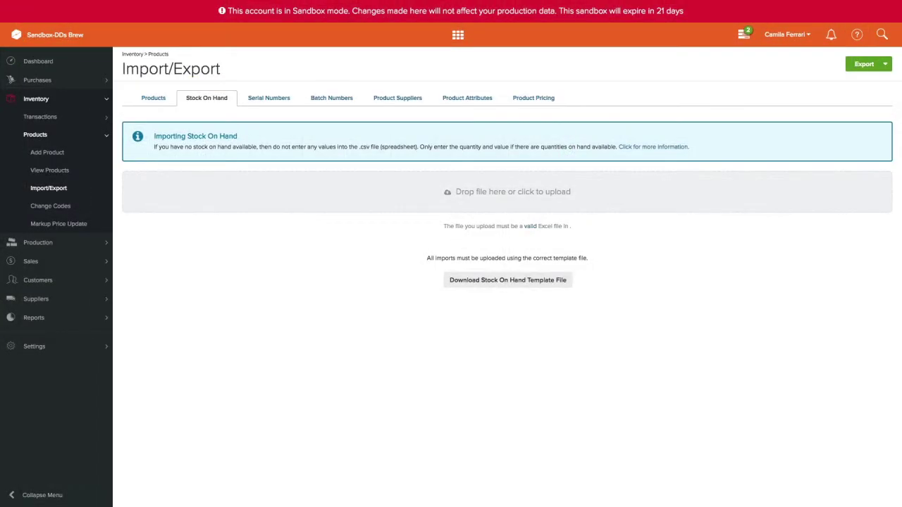
{"action": "left_click_drag", "start_coordinate": [7, 168], "coordinate": [229, 199]}
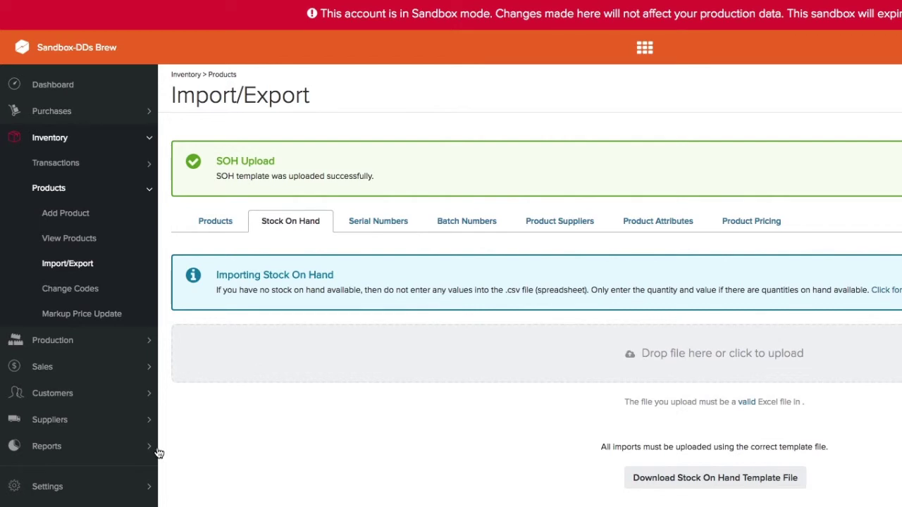
Run the Stock On Hand Enquiry report filtered to the Beer product group
{"action": "left_click", "coordinate": [117, 451]}
{"action": "left_click", "coordinate": [126, 502]}
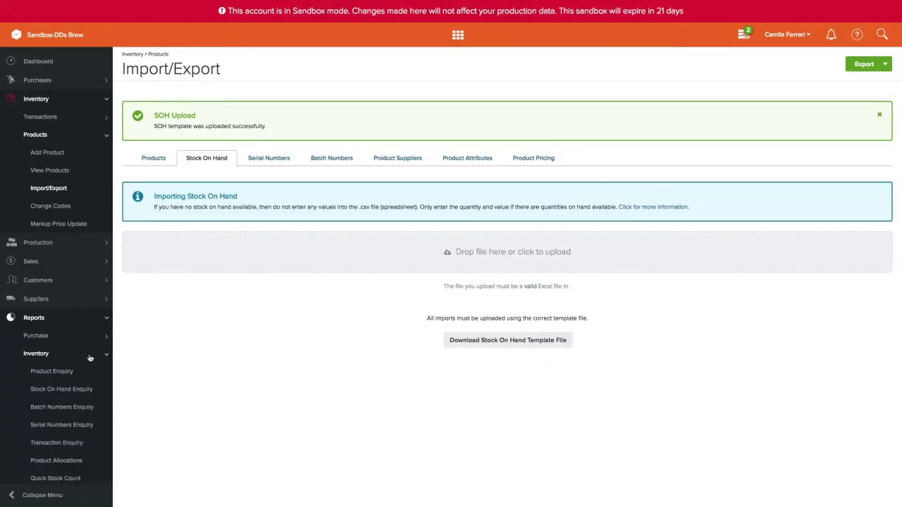
{"action": "left_click", "coordinate": [91, 390]}
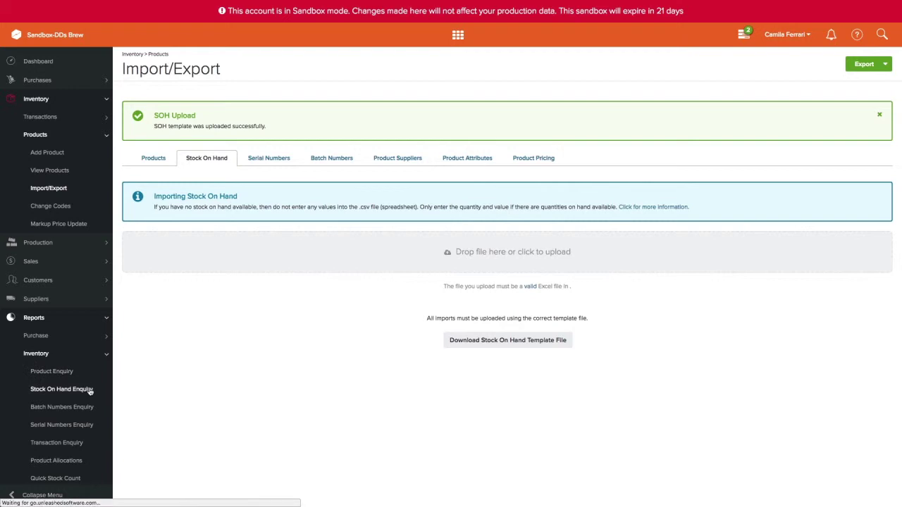
{"action": "left_click", "coordinate": [208, 120]}
{"action": "left_click", "coordinate": [177, 135]}
{"action": "left_click", "coordinate": [870, 64]}
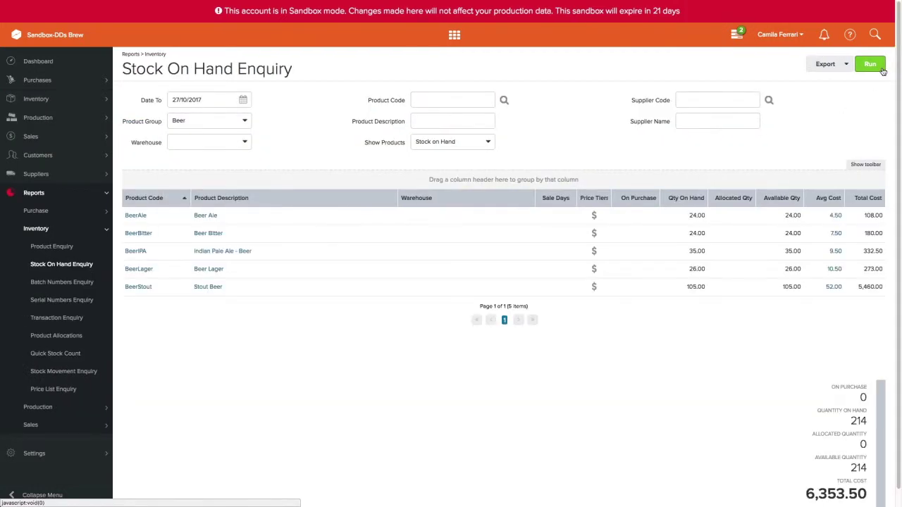